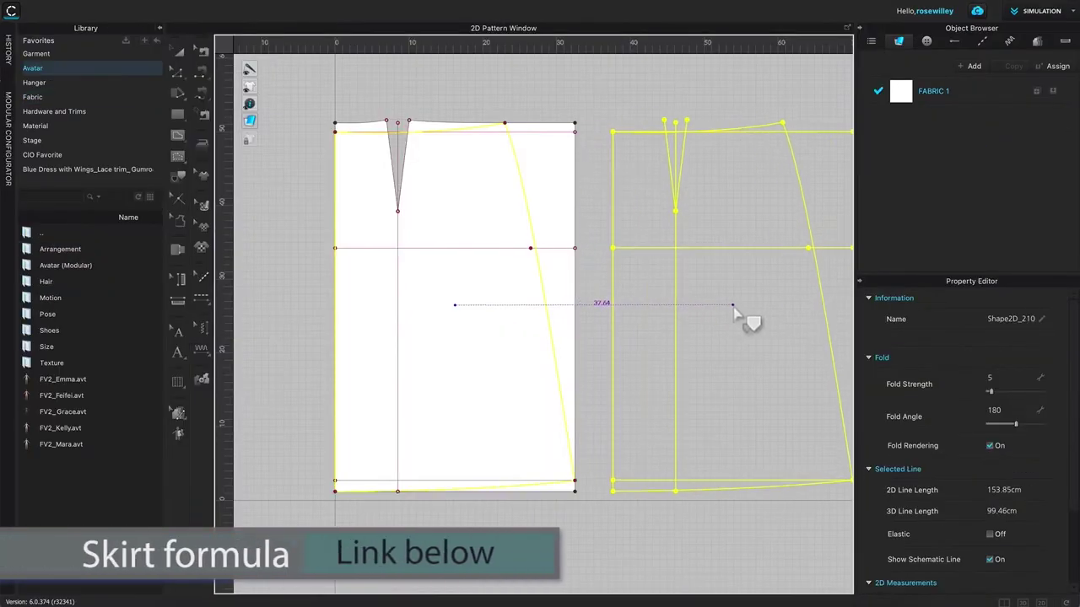
Step: Trace the skirt block's waist, side and hem lines and place the traced panel beside the block
left_click(727, 308)
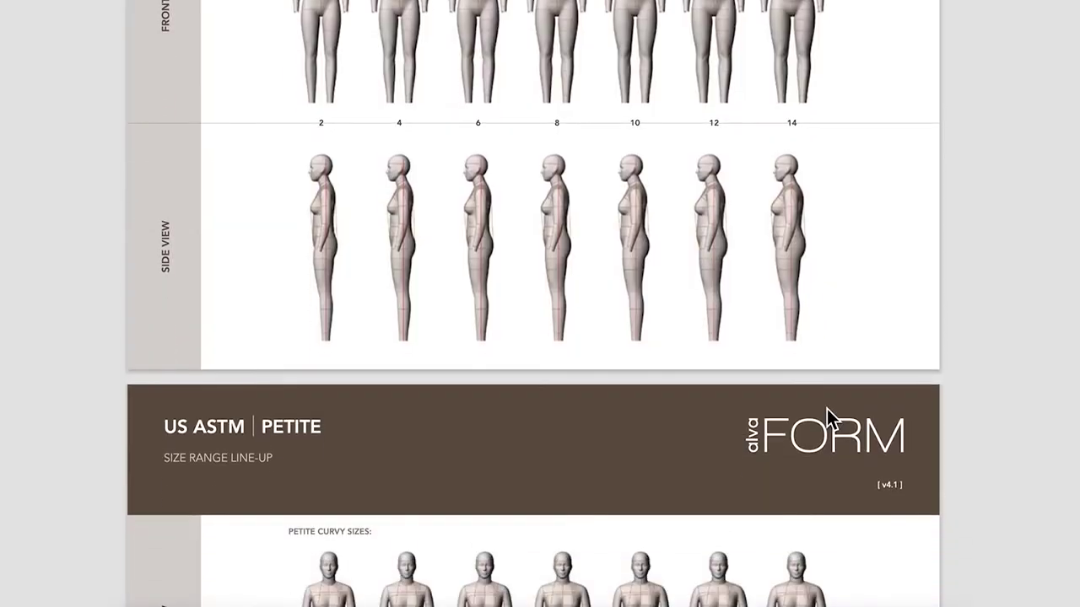
scroll(819, 409, "down", 10)
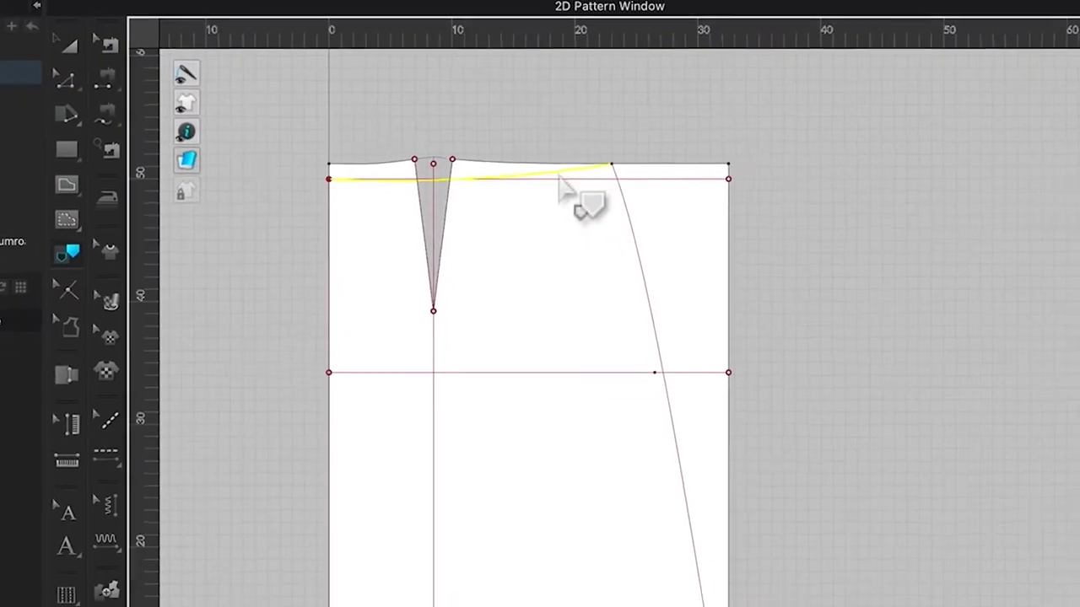
left_click(530, 235)
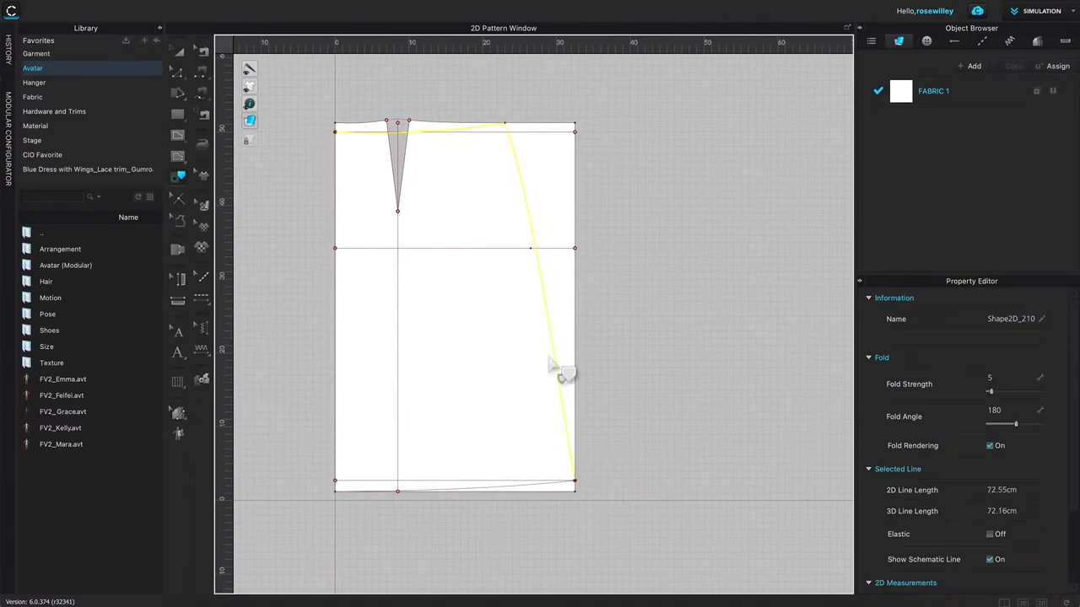
left_click(502, 489)
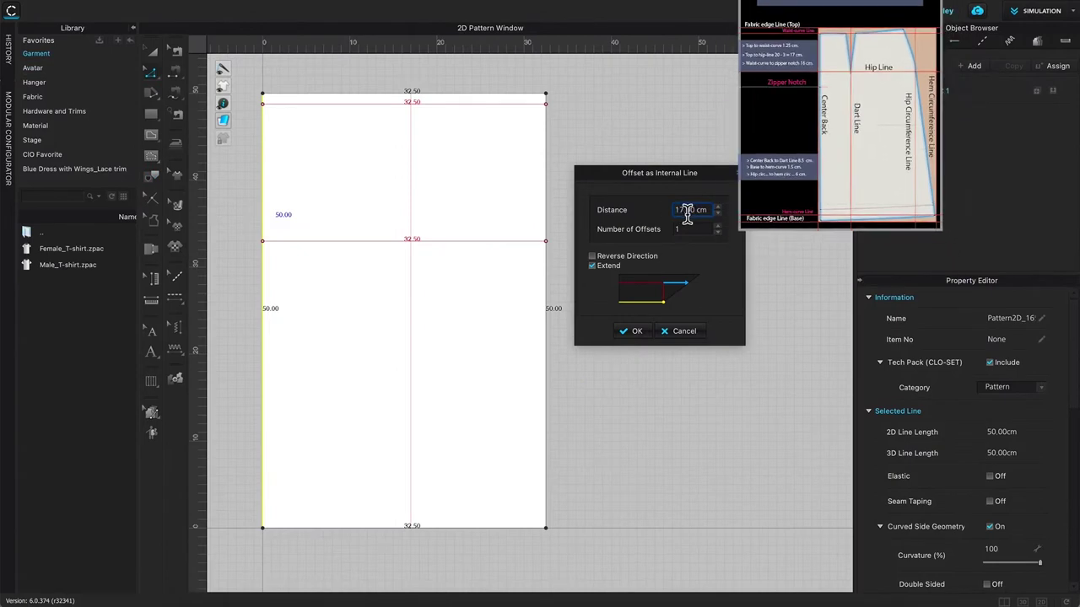
Step: Set the distance for the internal line offset from the block's centre back edge to 8.5 cm
double_click(699, 212)
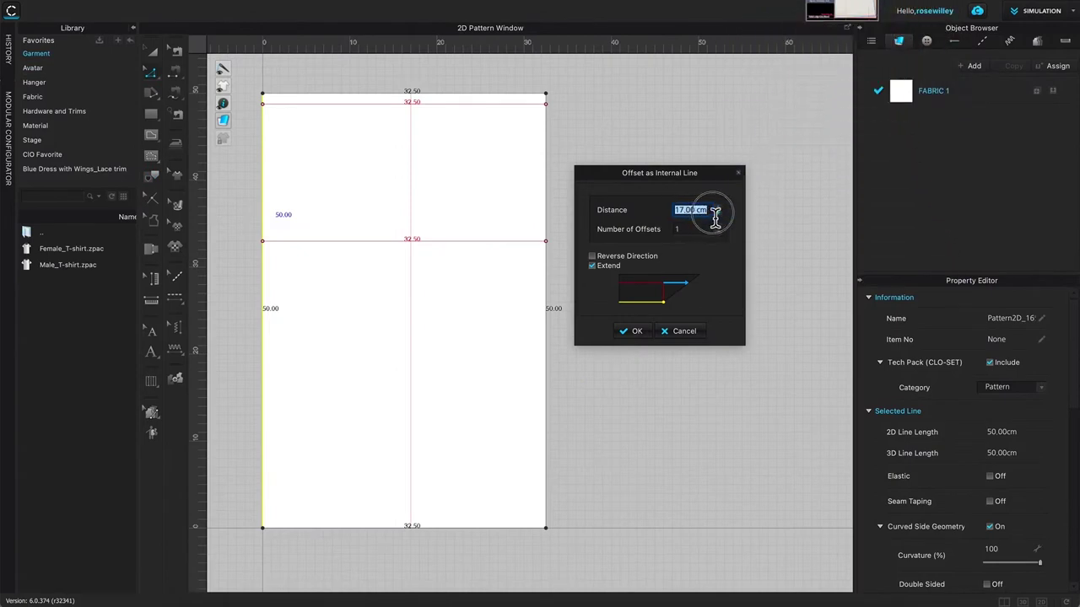
type("8.5")
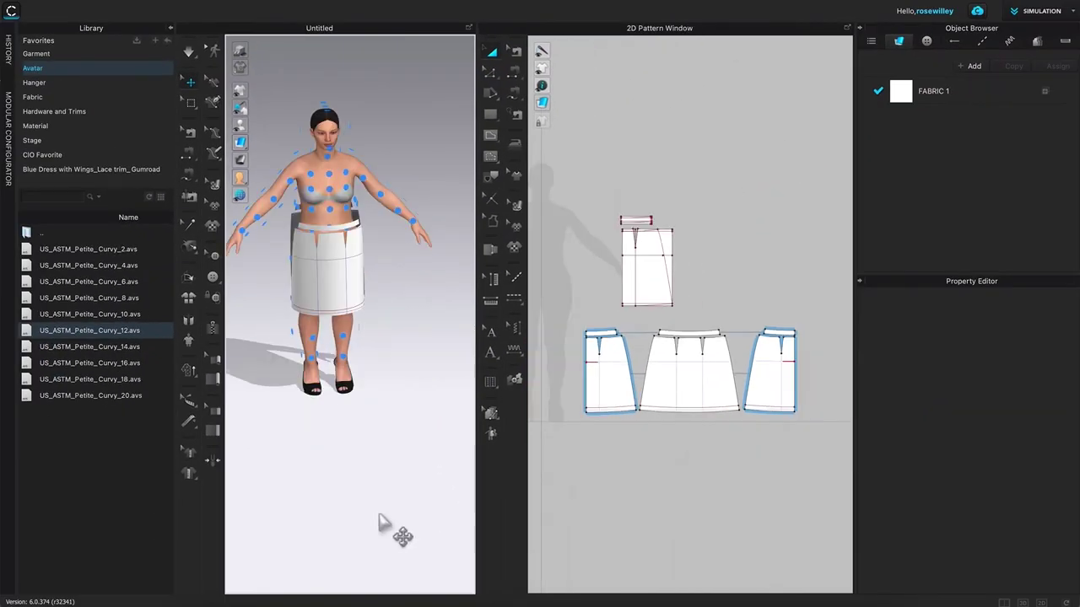
scroll(381, 519, "up", 3)
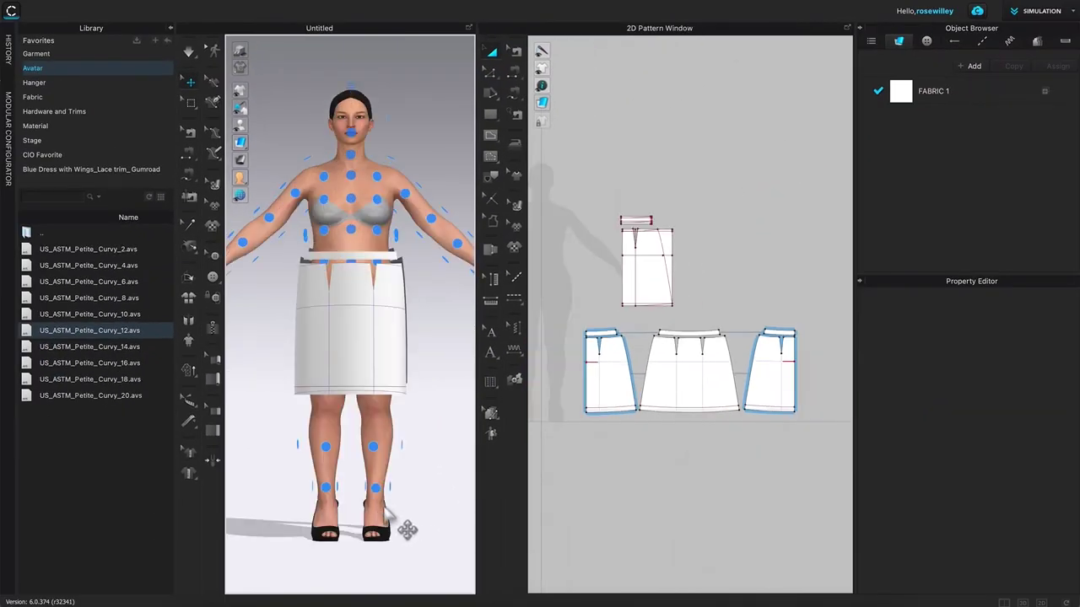
key("8")
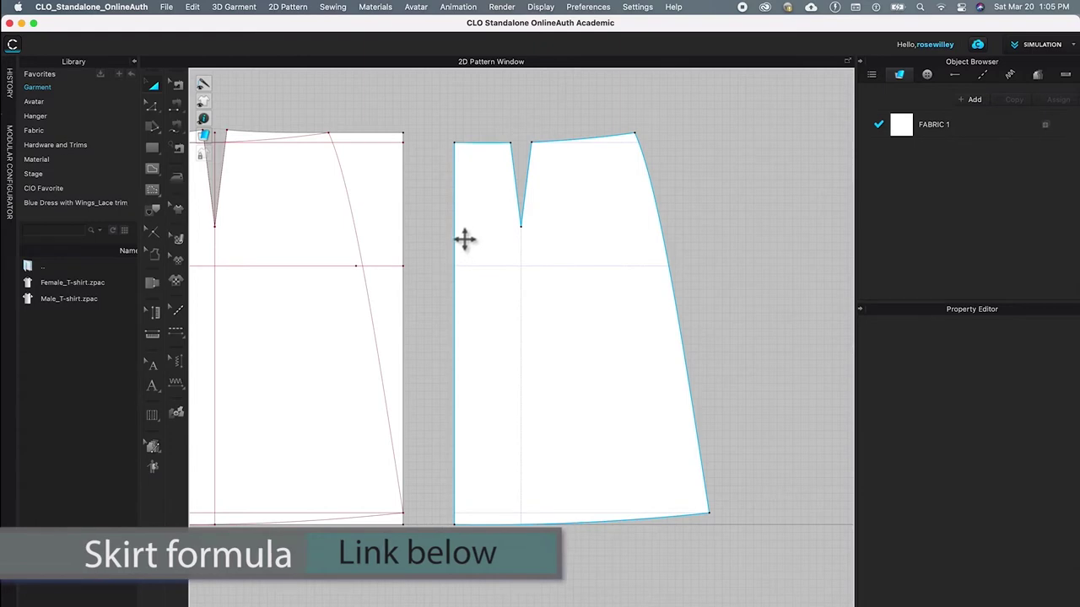
Step: Add a notch on the traced skirt panel's centre back edge, splitting it with Line 1 at 16 cm
left_click(308, 244)
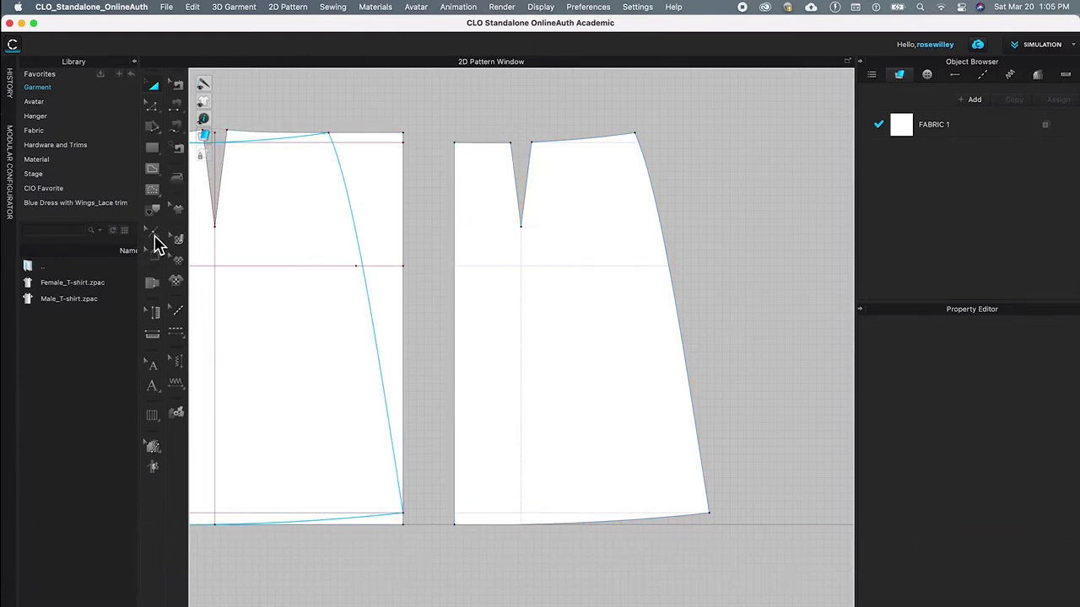
left_click(154, 233)
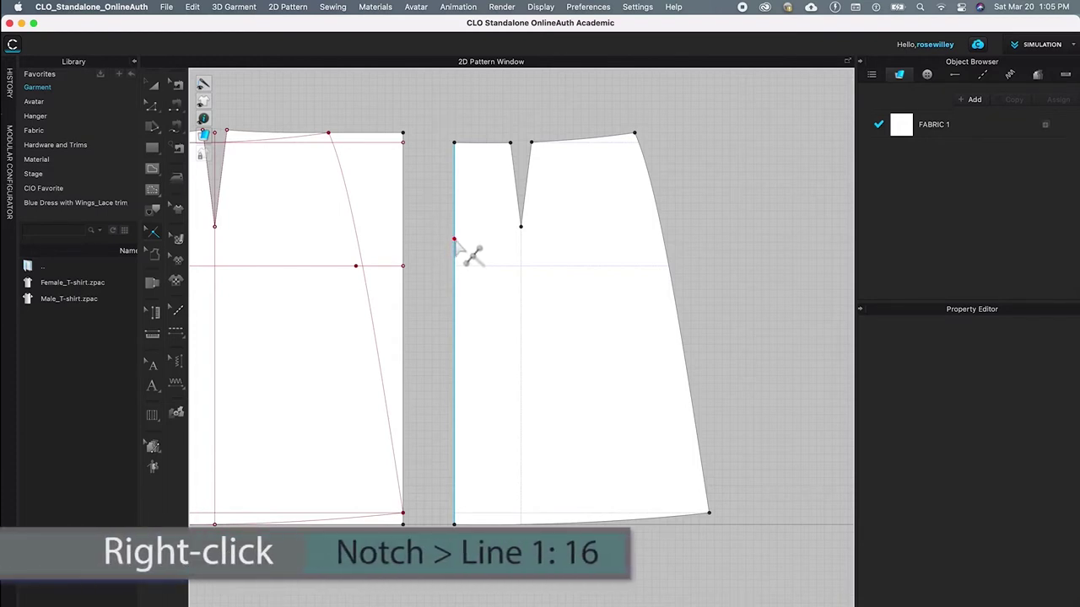
right_click(454, 240)
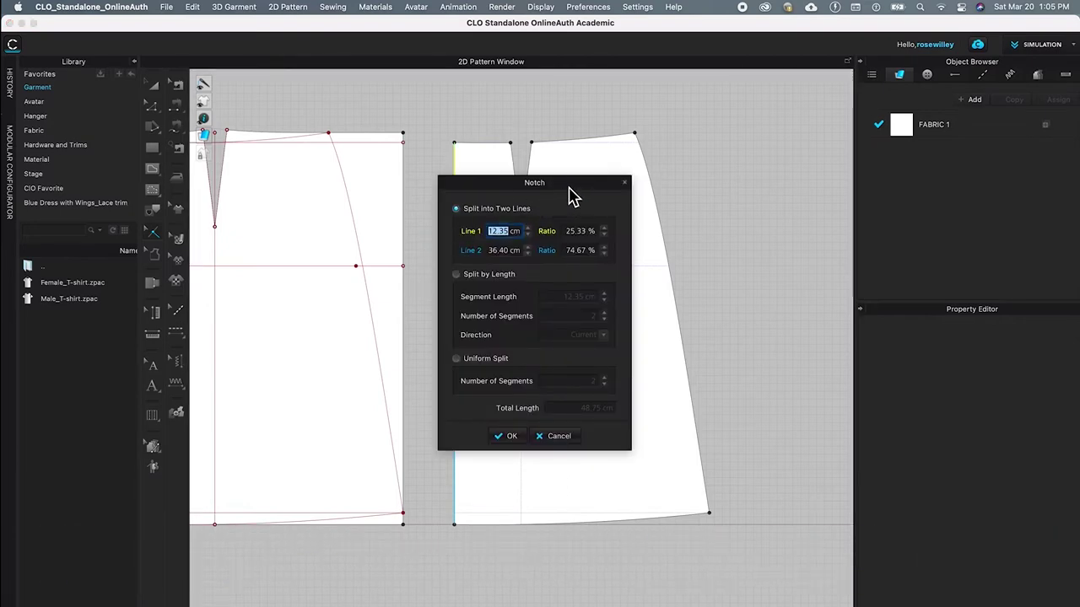
left_click_drag(569, 189, 691, 152)
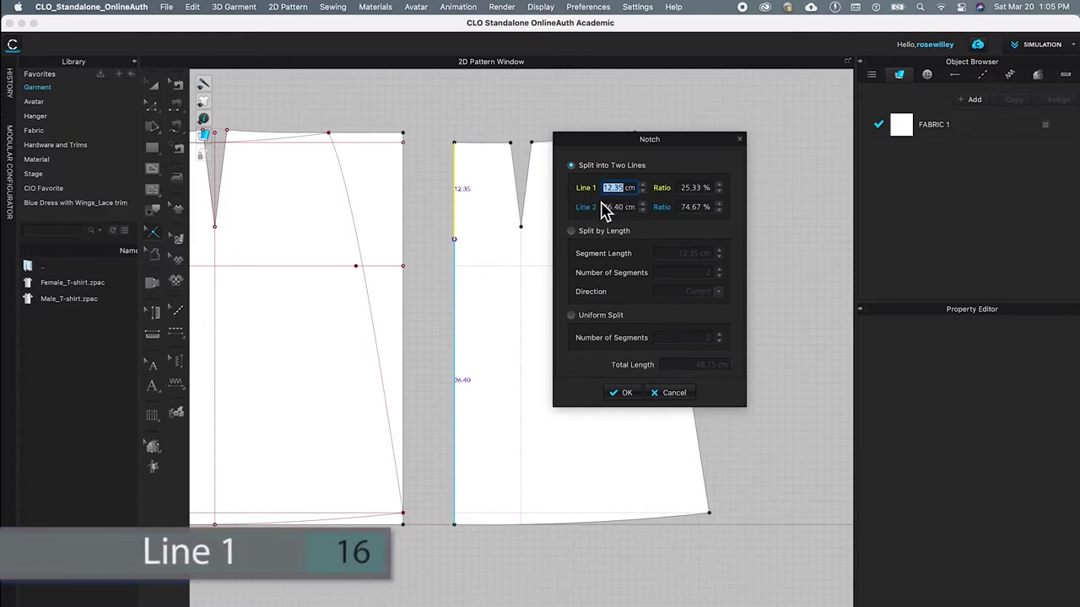
left_click_drag(607, 196, 612, 205)
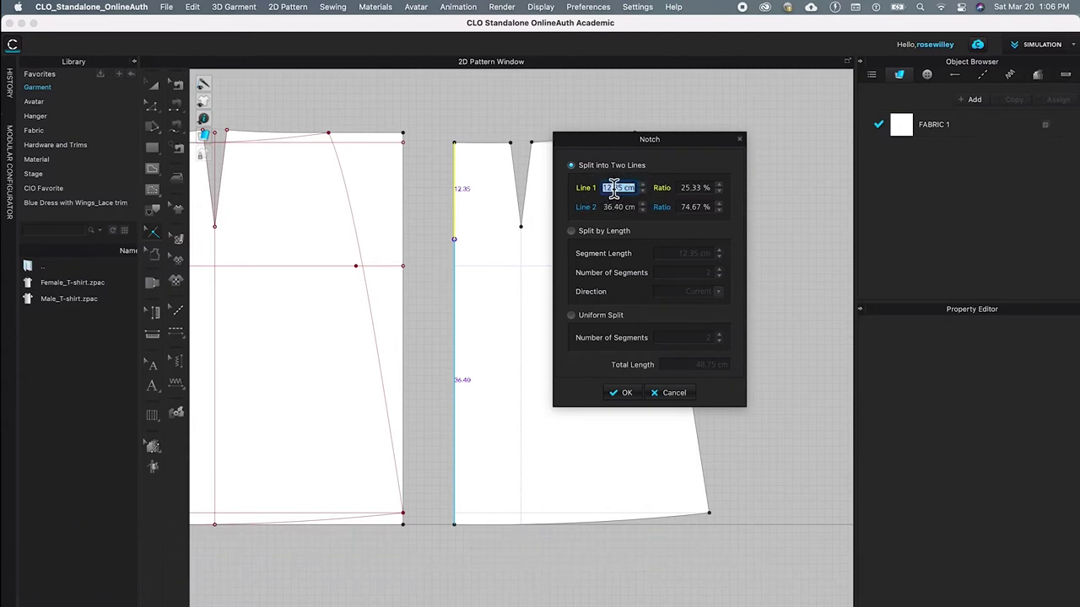
type("16")
left_click(626, 395)
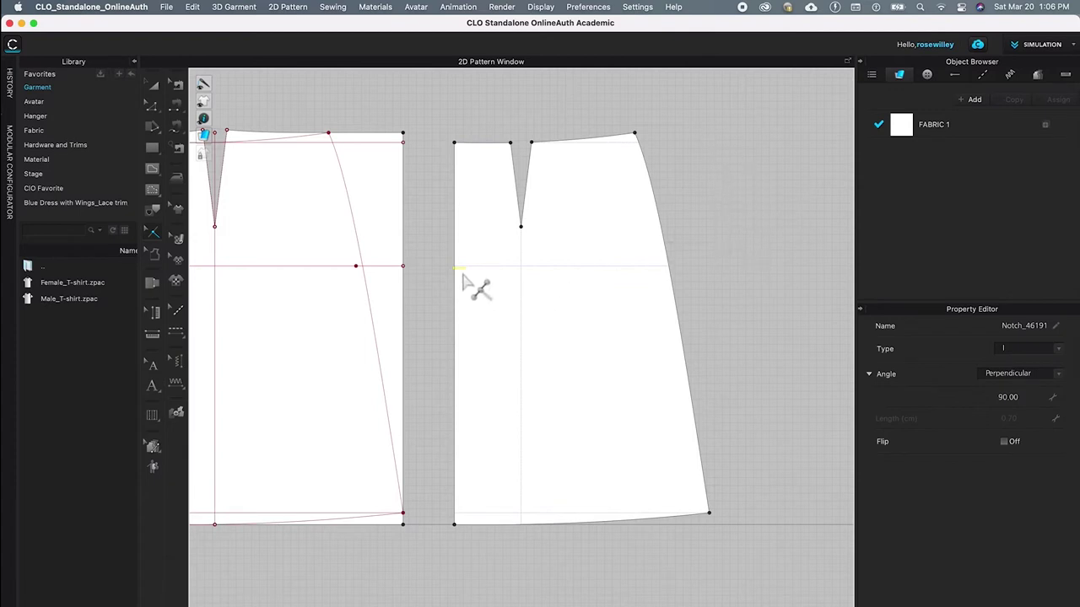
left_click(766, 229)
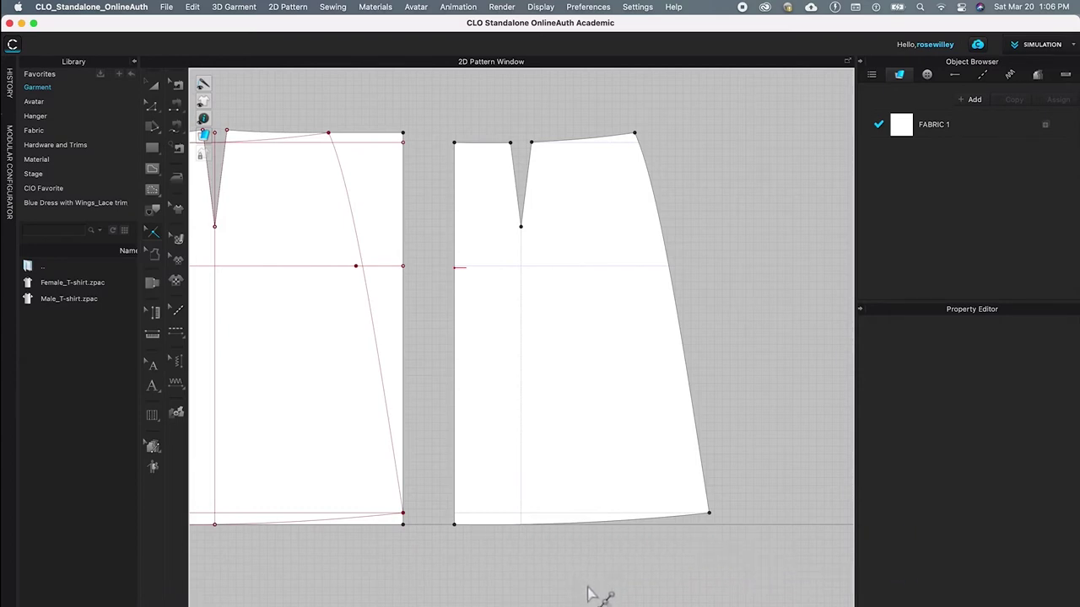
Step: Offset the skirt panel's curved hem edge as one internal line at a distance of 3 cm
scroll(591, 594, "up", 5)
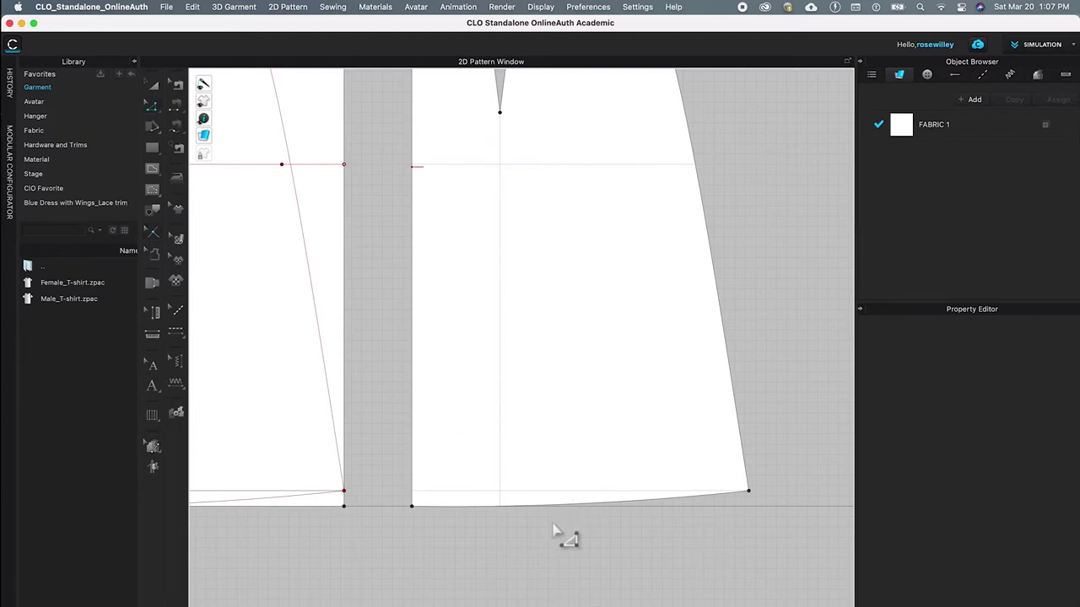
left_click(153, 105)
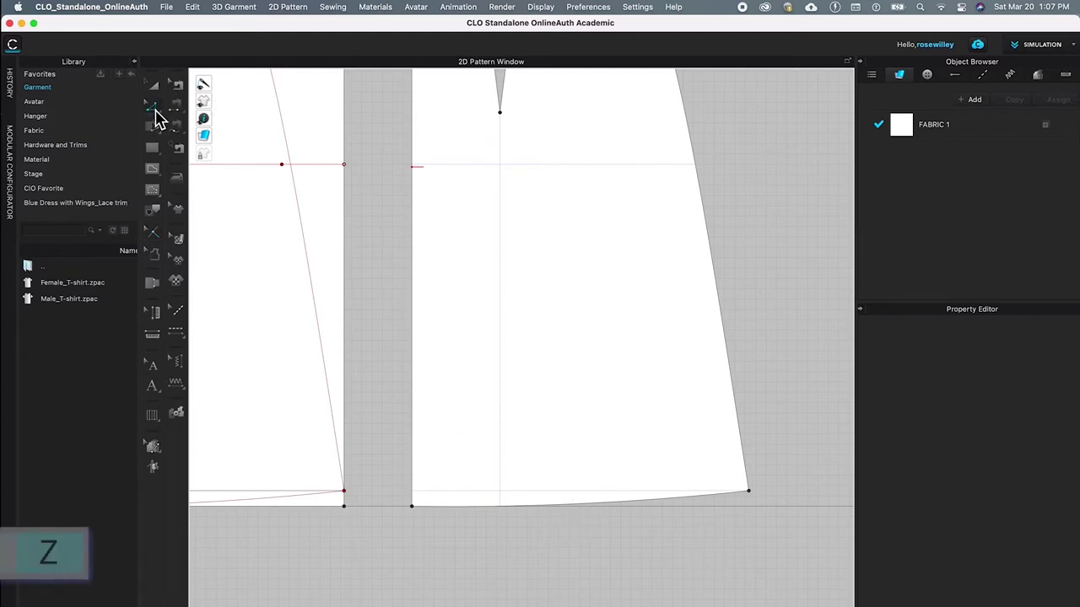
left_click(152, 110)
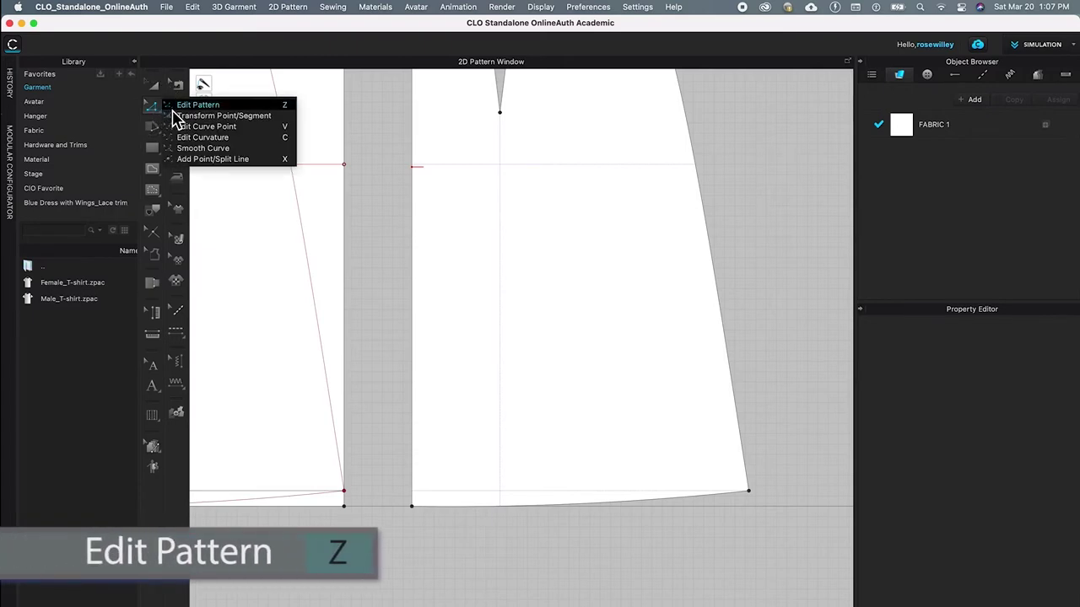
left_click(234, 118)
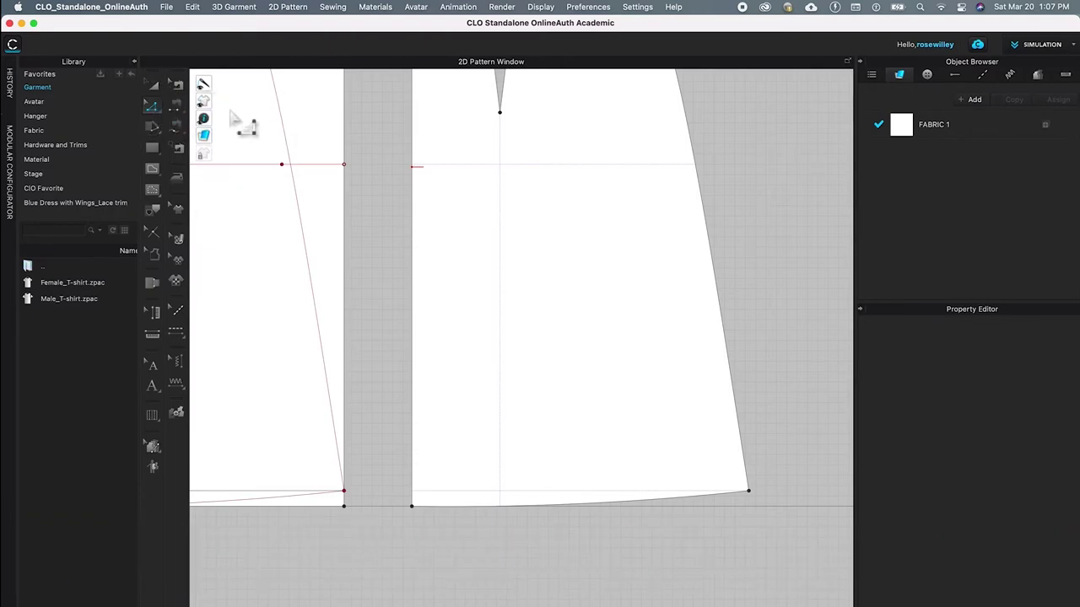
left_click(548, 507)
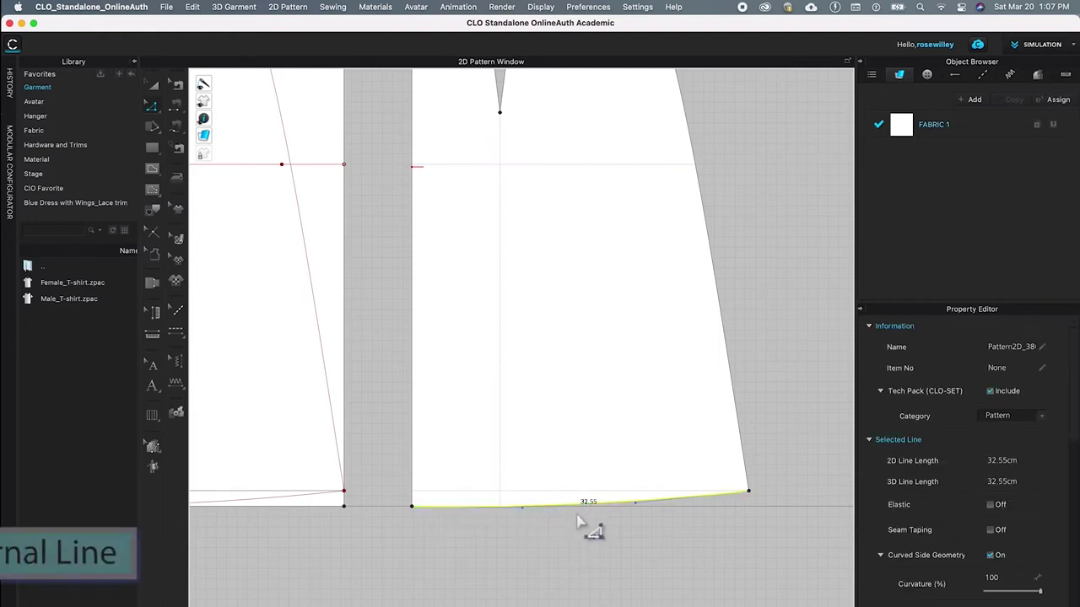
right_click(564, 512)
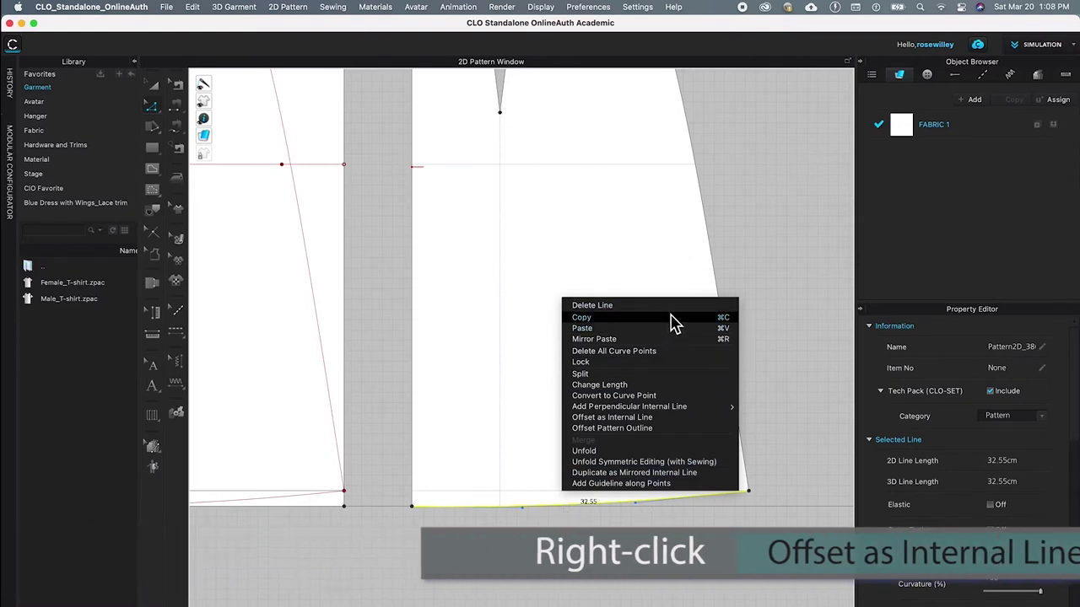
left_click(615, 416)
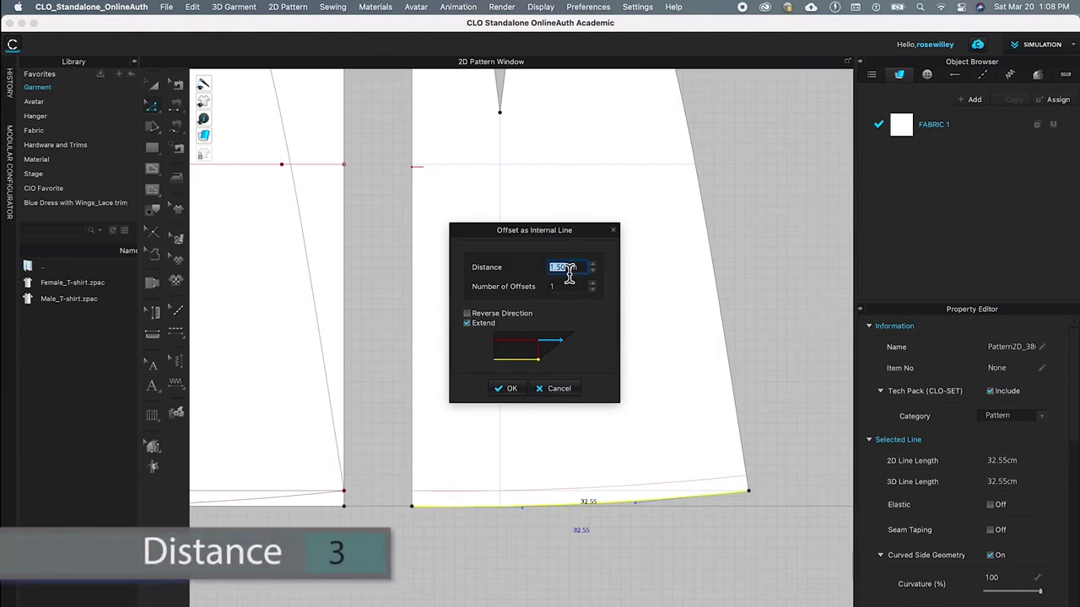
type("3")
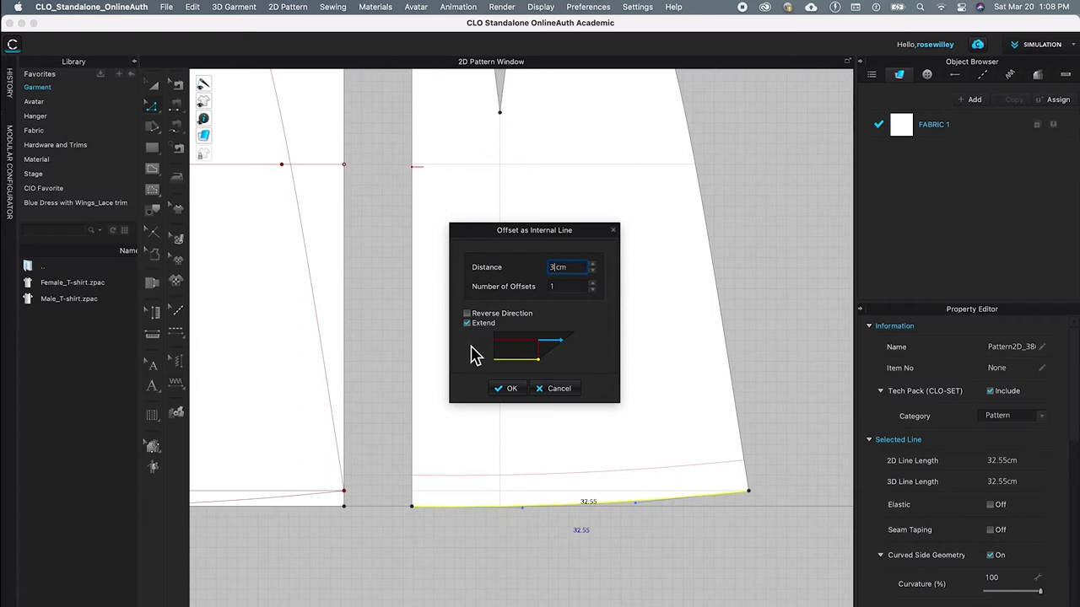
left_click(510, 390)
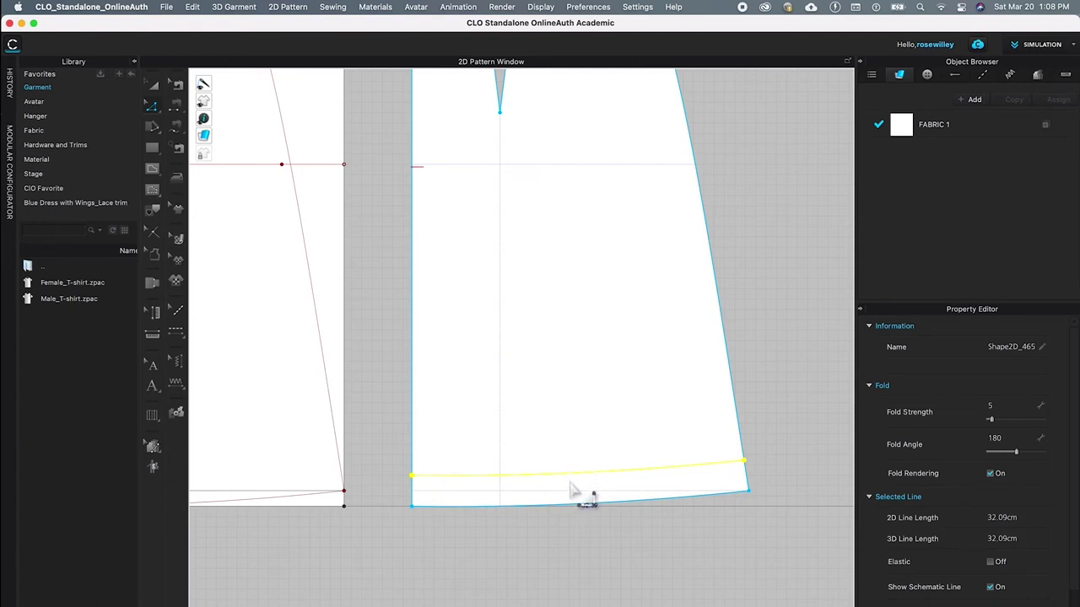
Step: Cut the skirt panel along the offset hem line and delete the separated hem strip
right_click(574, 479)
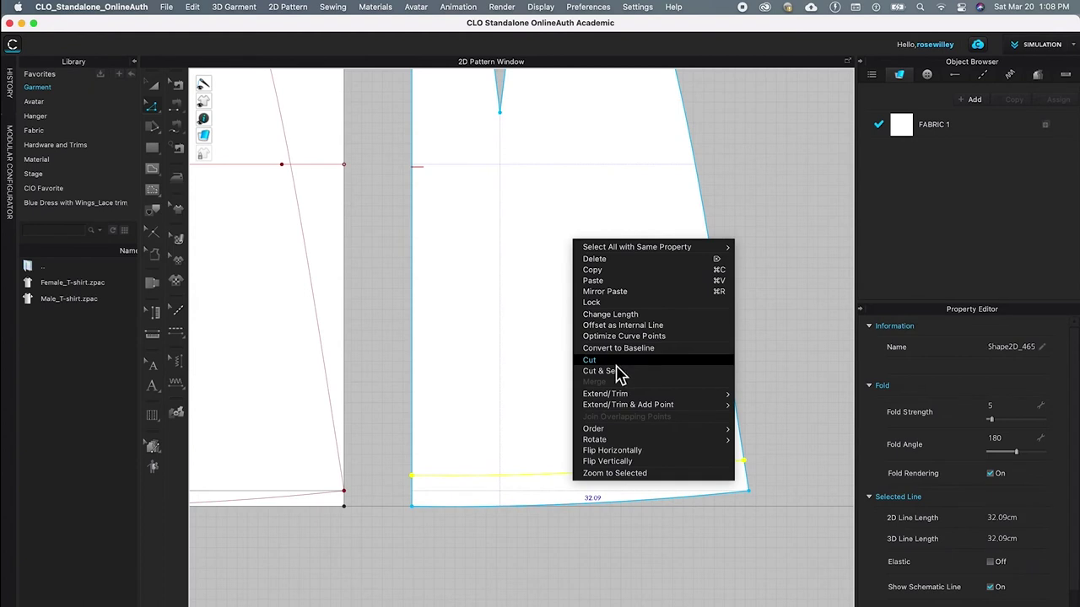
left_click(616, 362)
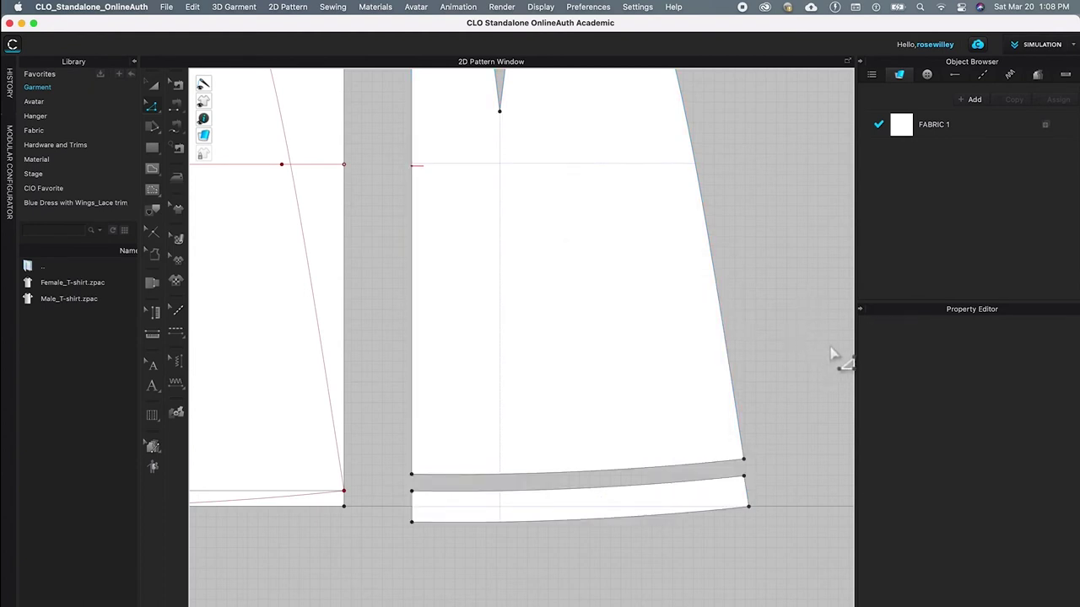
key("a")
left_click(571, 499)
left_click(278, 197)
left_click(155, 87)
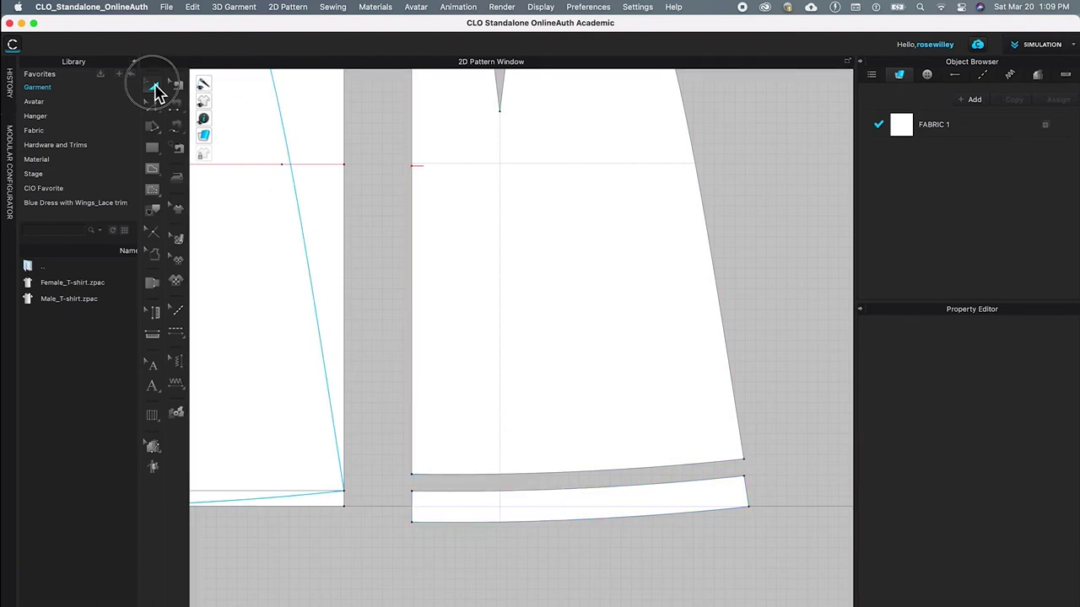
left_click(595, 511)
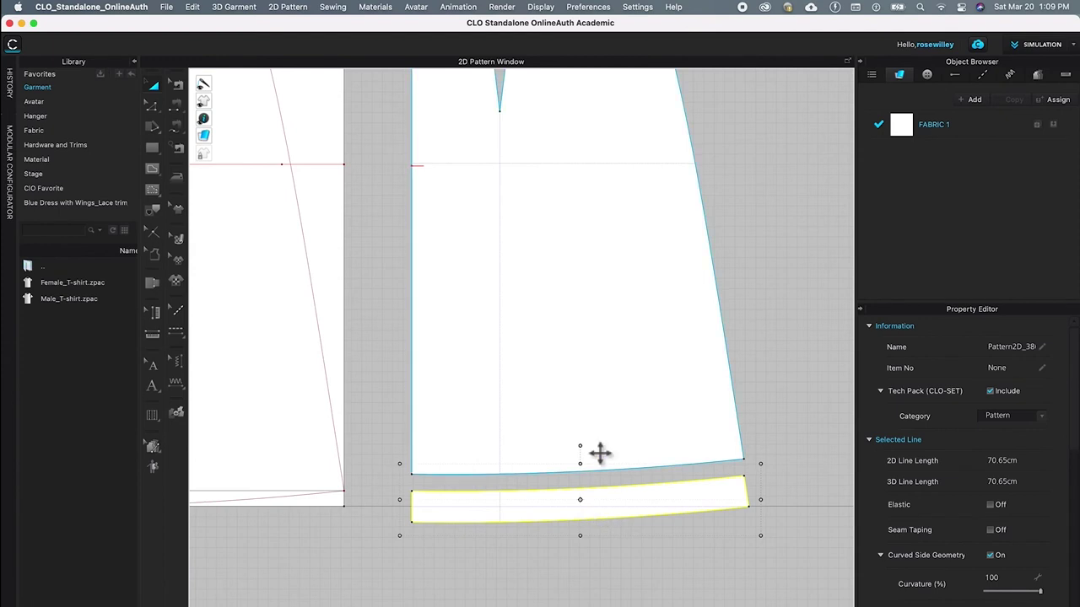
key("Delete")
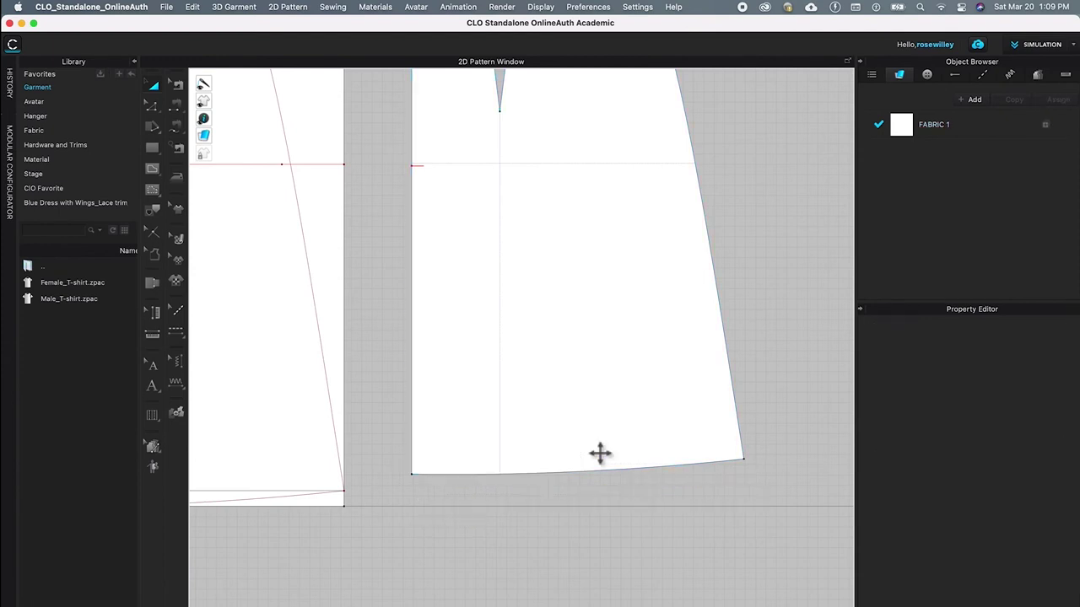
Step: Offset the skirt panel's curved hem edge outward as a pattern outline by 3 cm, creating an internal line and using the Mirror side segment type
key("z")
left_click(573, 481)
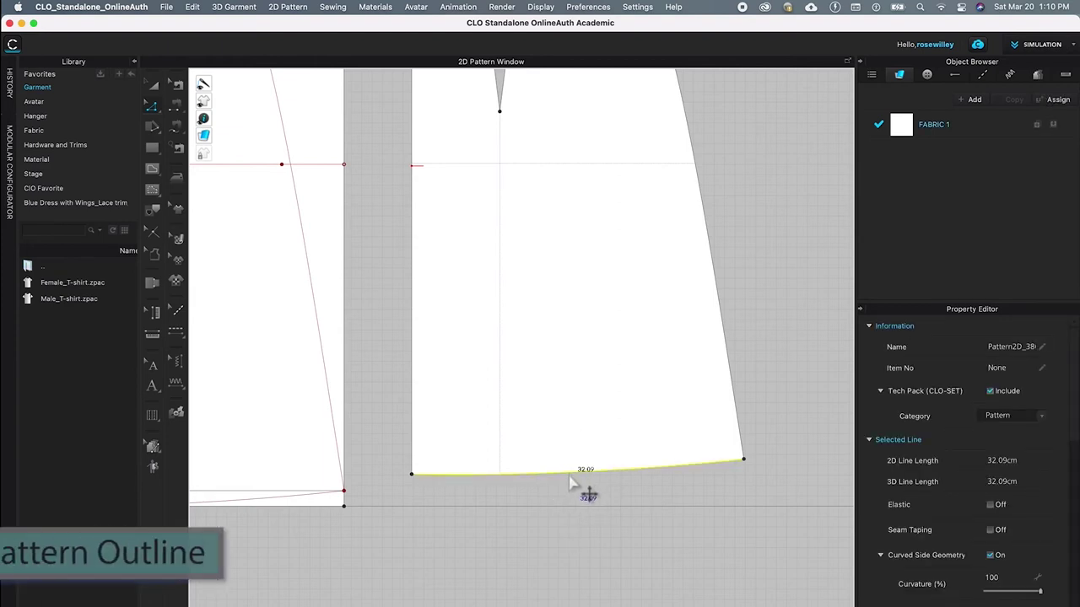
right_click(571, 483)
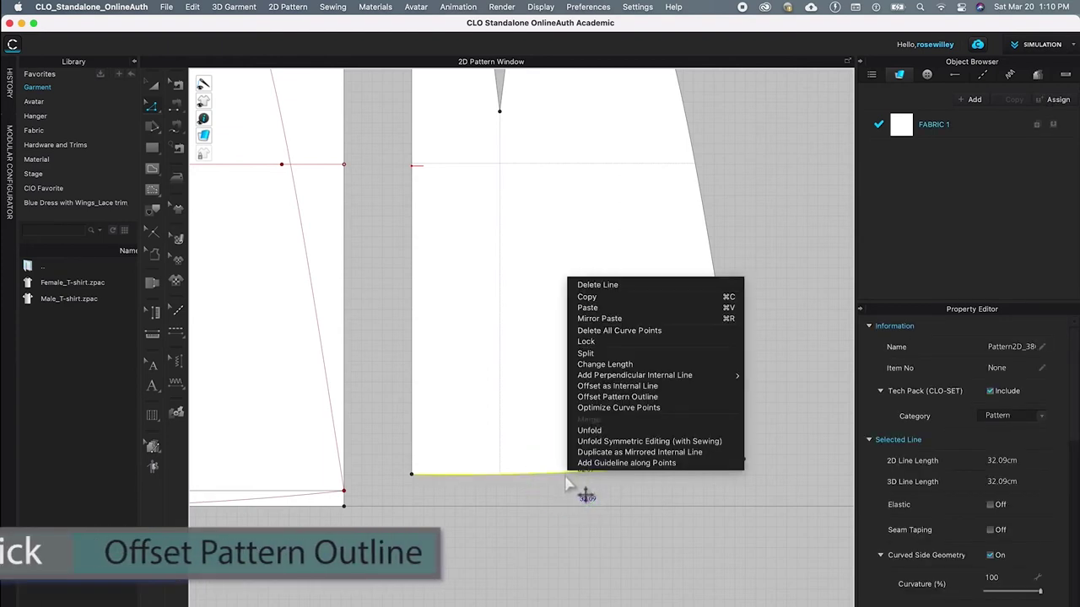
left_click(646, 401)
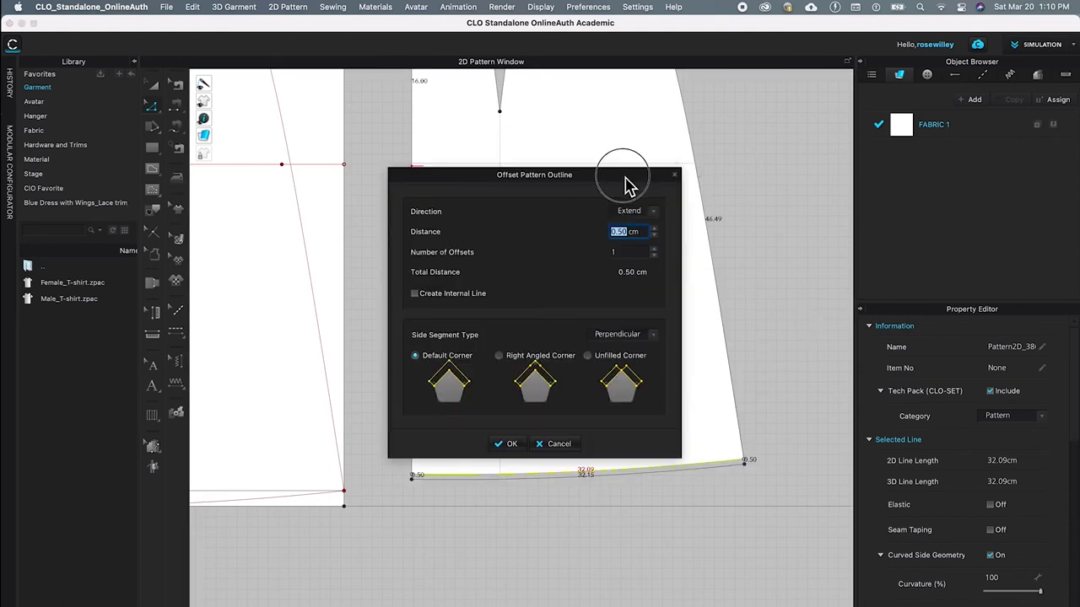
left_click_drag(624, 179, 727, 108)
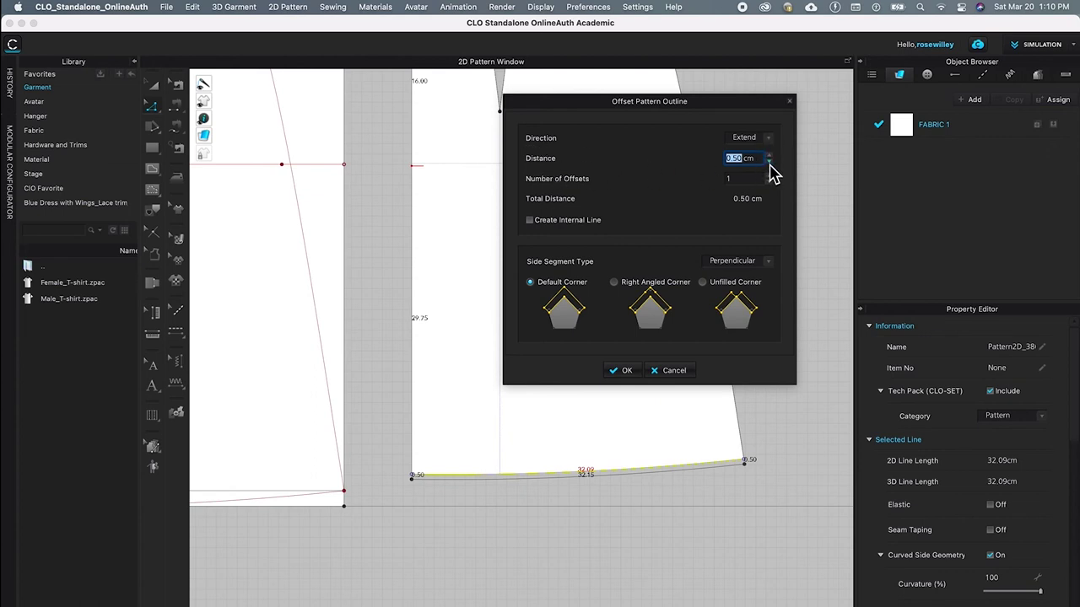
left_click(724, 161)
type("3")
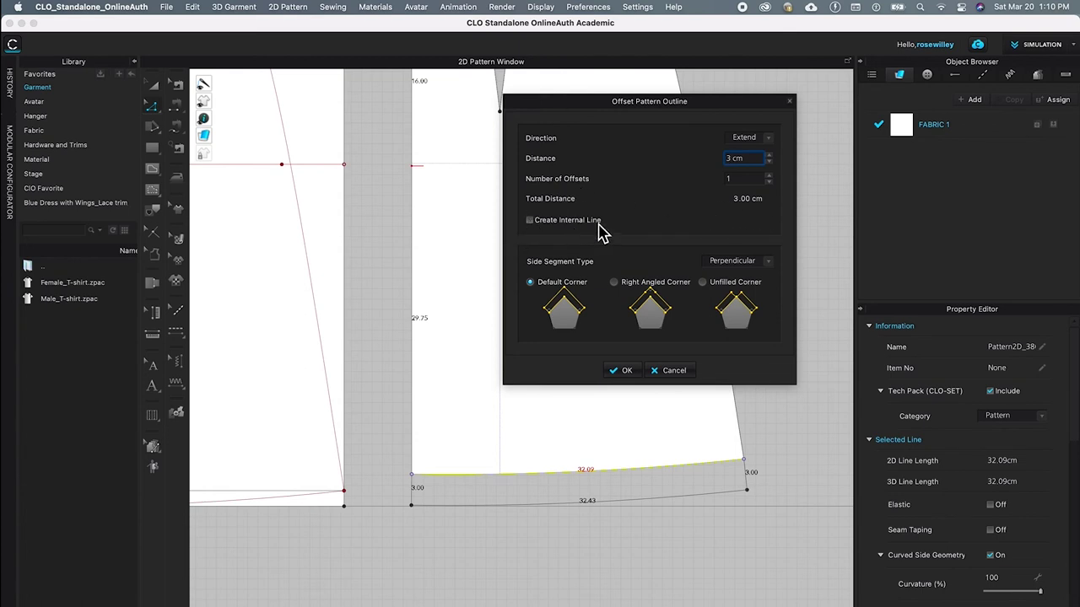
left_click(532, 223)
left_click(768, 264)
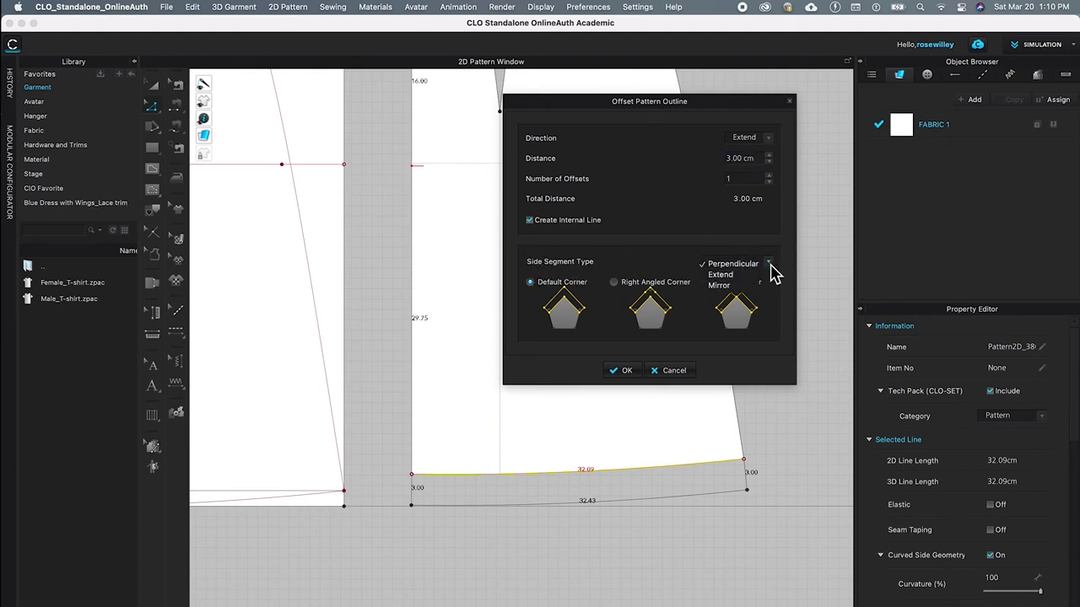
left_click(729, 287)
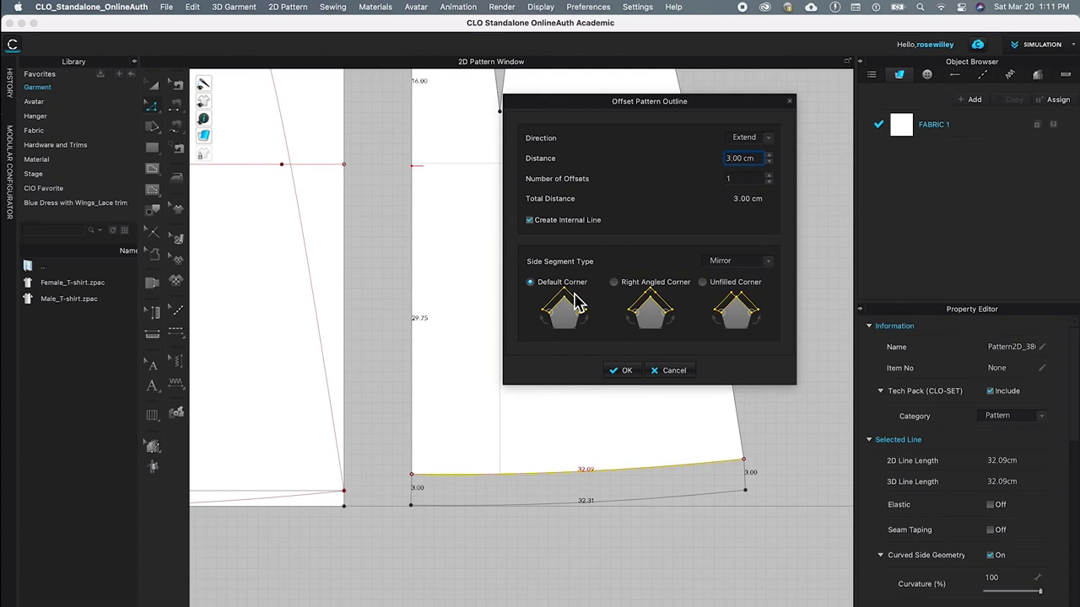
left_click(628, 373)
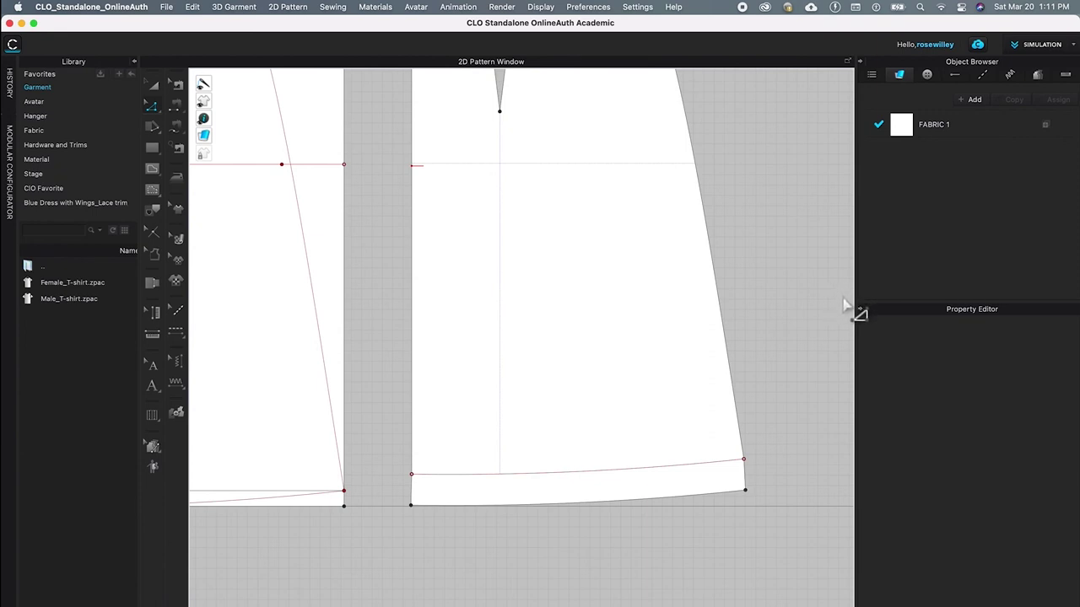
Step: Offset the skirt panel's extended hem edge inward as one internal line at a distance of 6 cm, then clear the selection
left_click(564, 508)
right_click(564, 508)
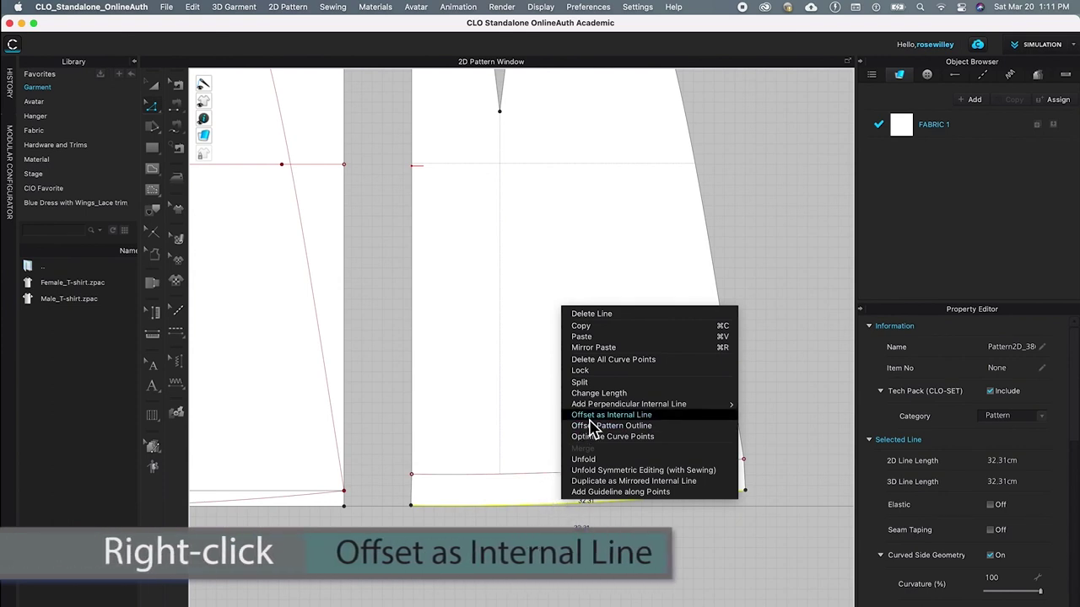
left_click(641, 415)
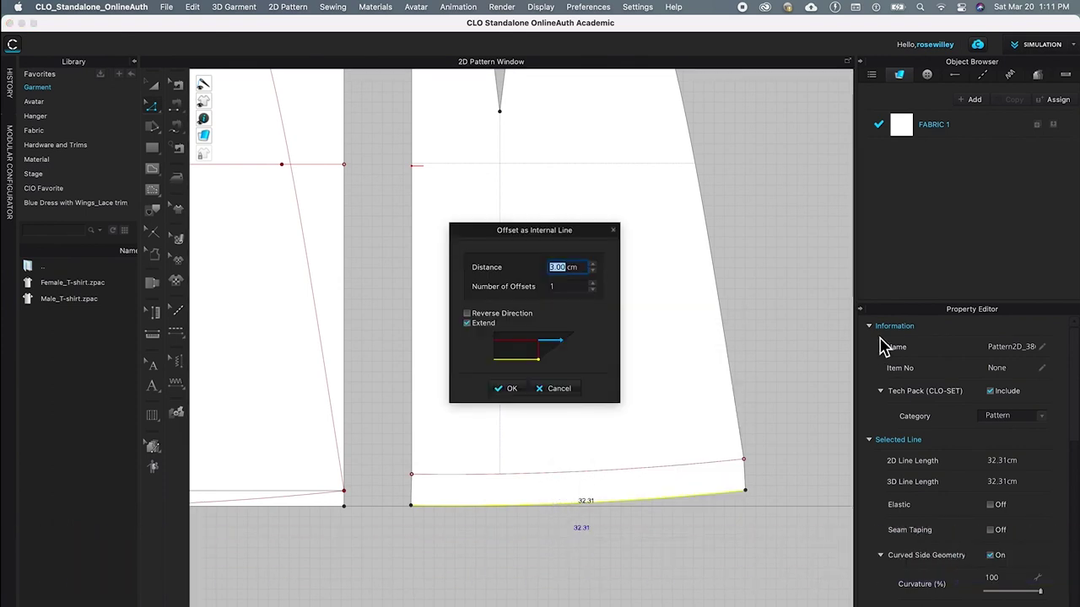
left_click_drag(607, 232, 739, 196)
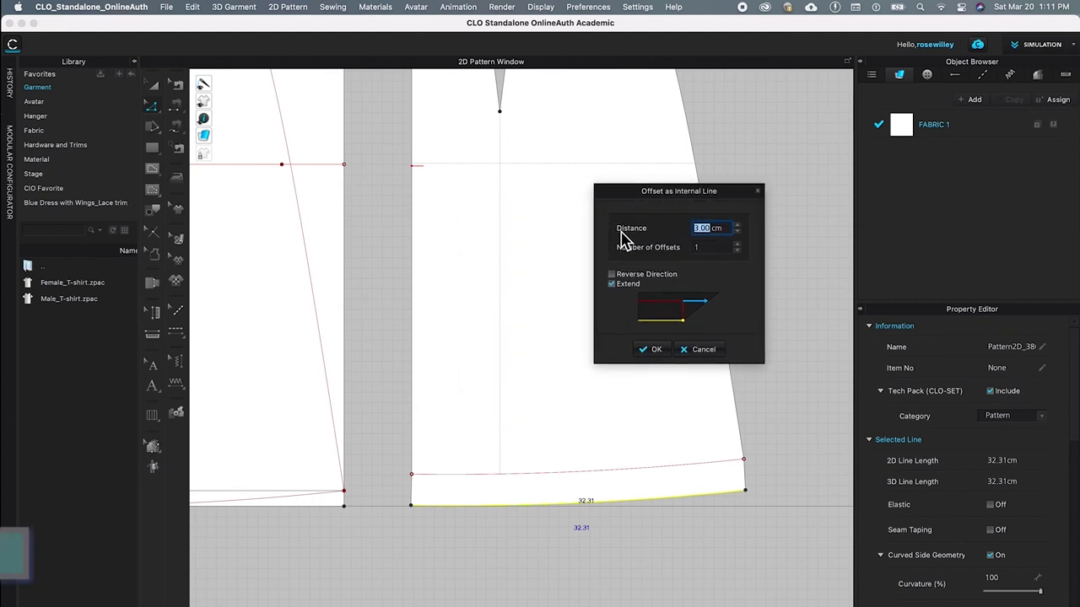
left_click(718, 229)
type("6")
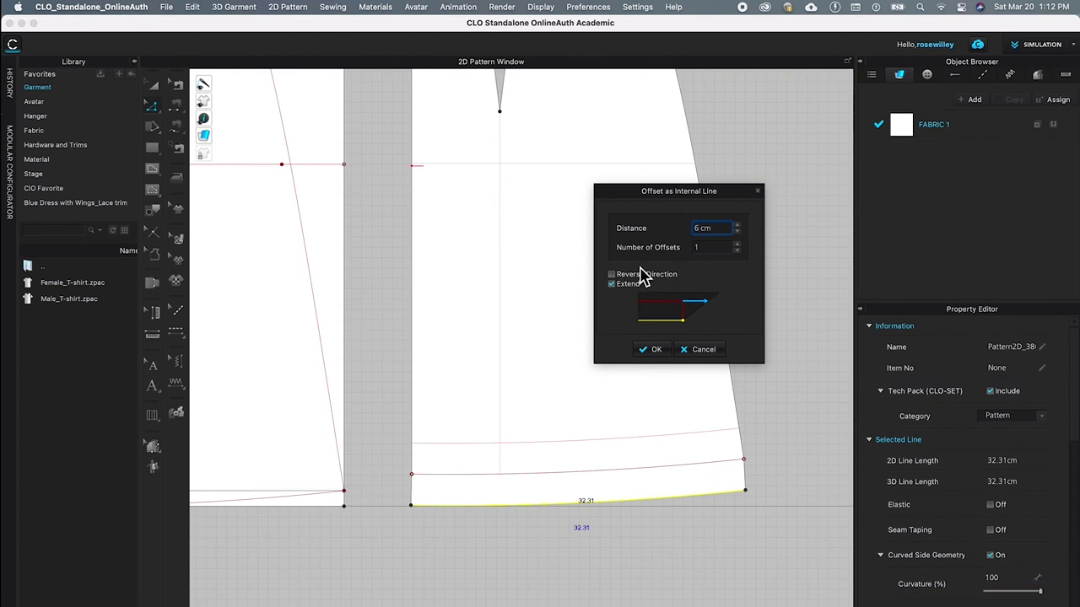
left_click(654, 351)
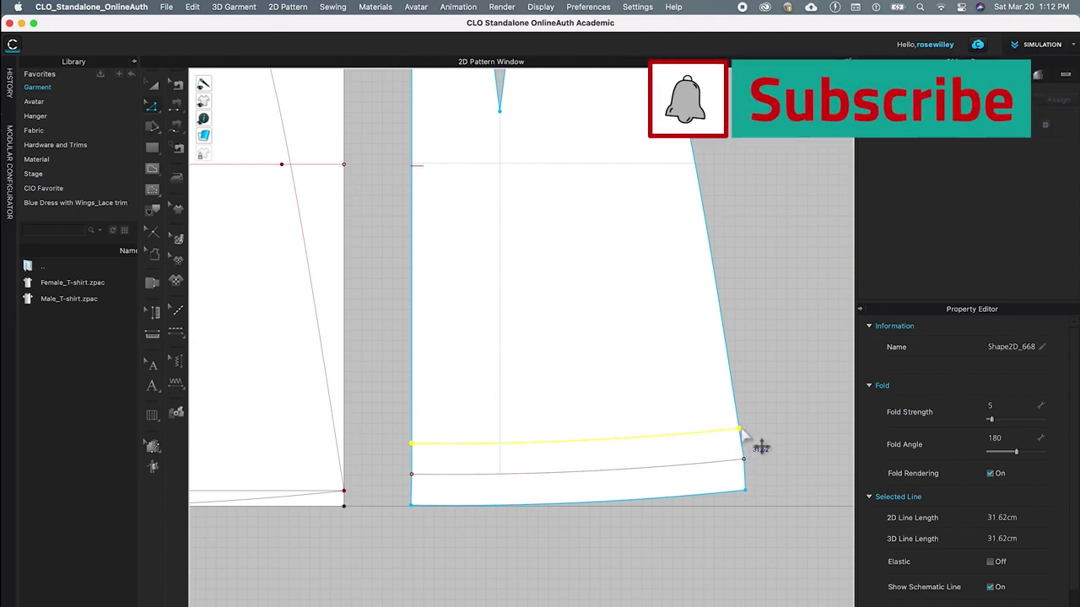
left_click(625, 434)
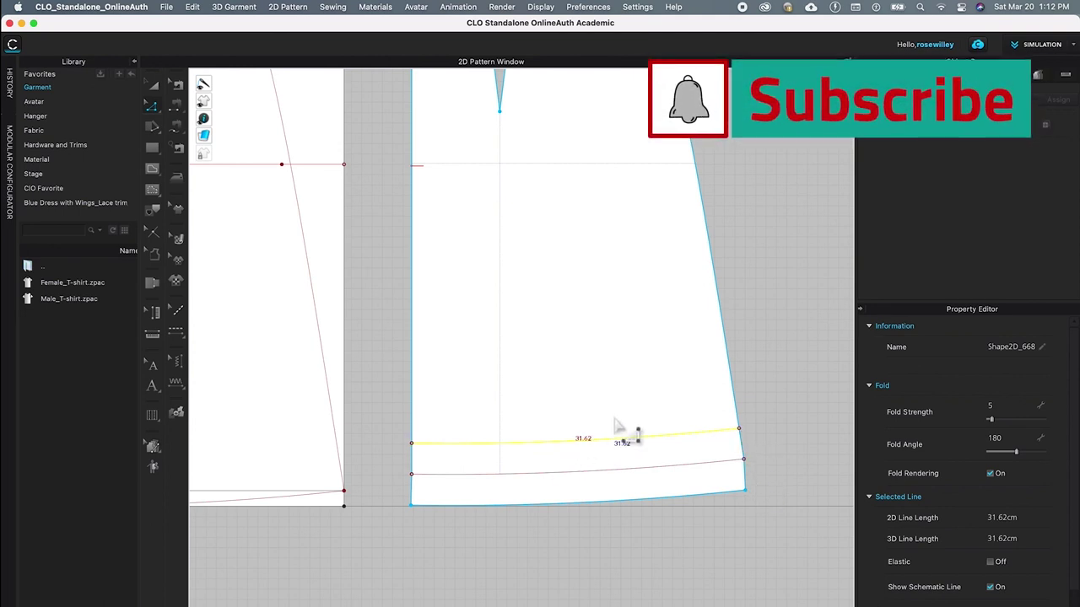
left_click(784, 364)
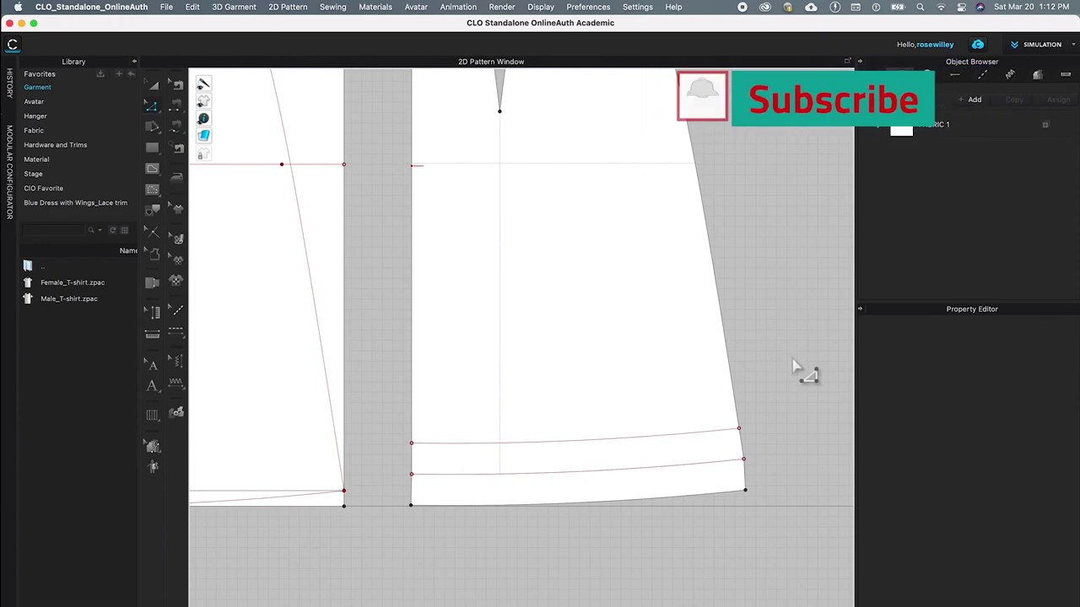